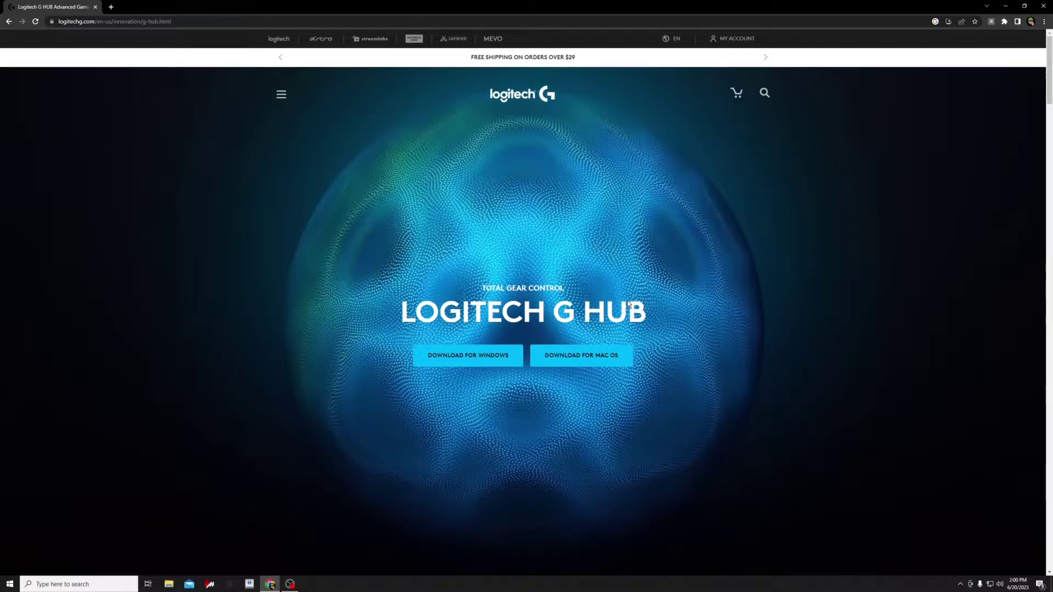
Download Logitech G HUB for Windows, install it, and close its window with the G920 wheel connected.
click(452, 355)
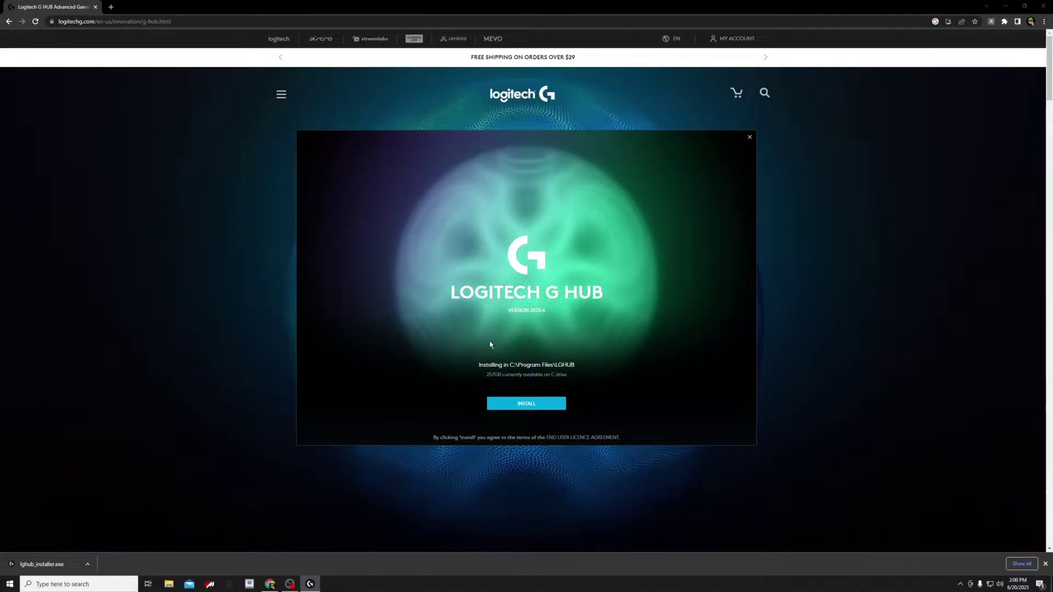
click(518, 406)
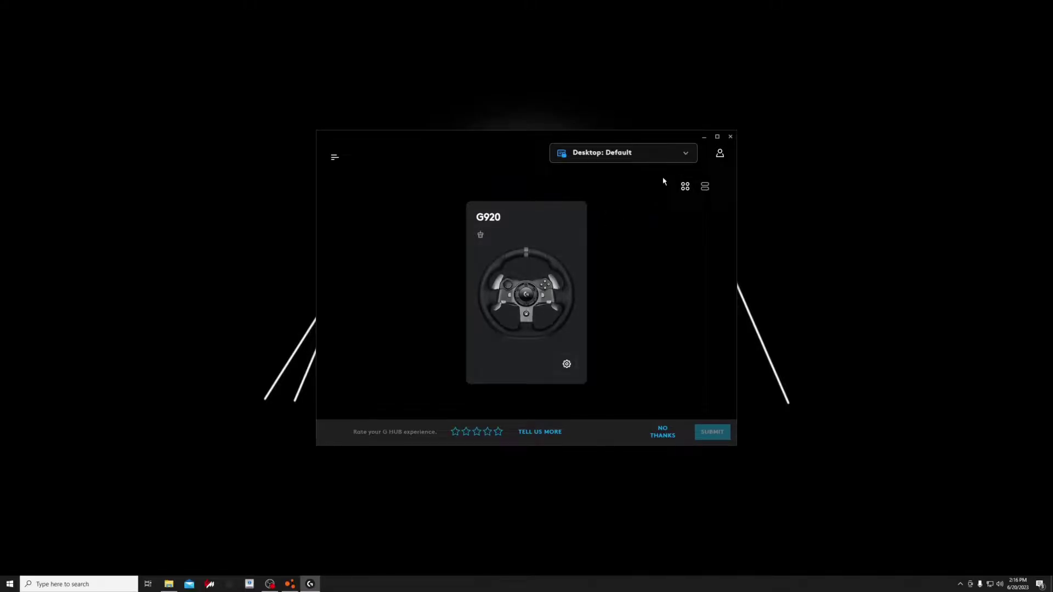
click(731, 136)
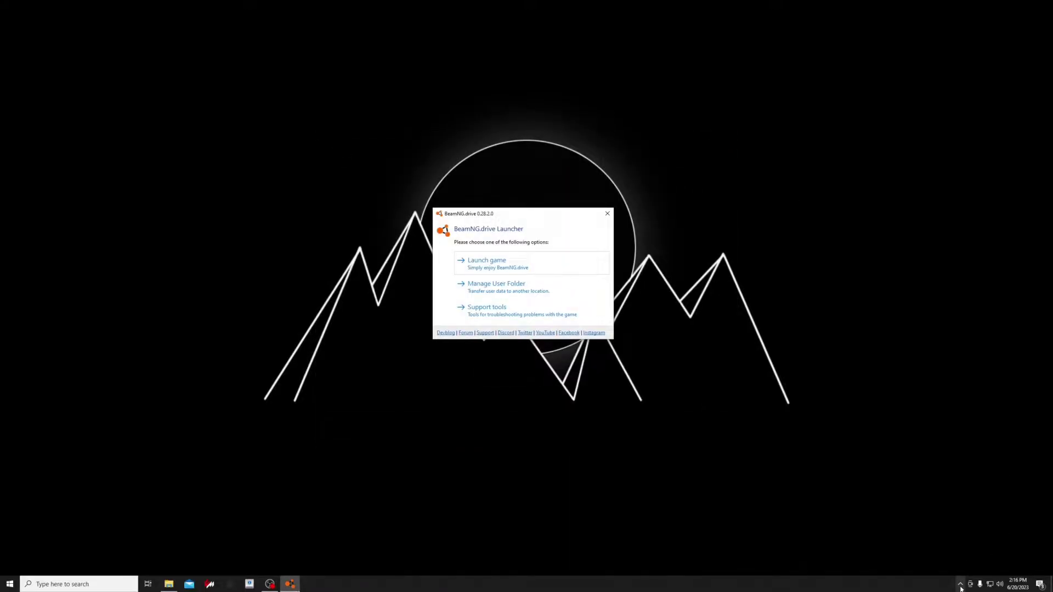
Launch BeamNG.drive and load the Grid, Small, Pure map in Freeroam.
click(528, 263)
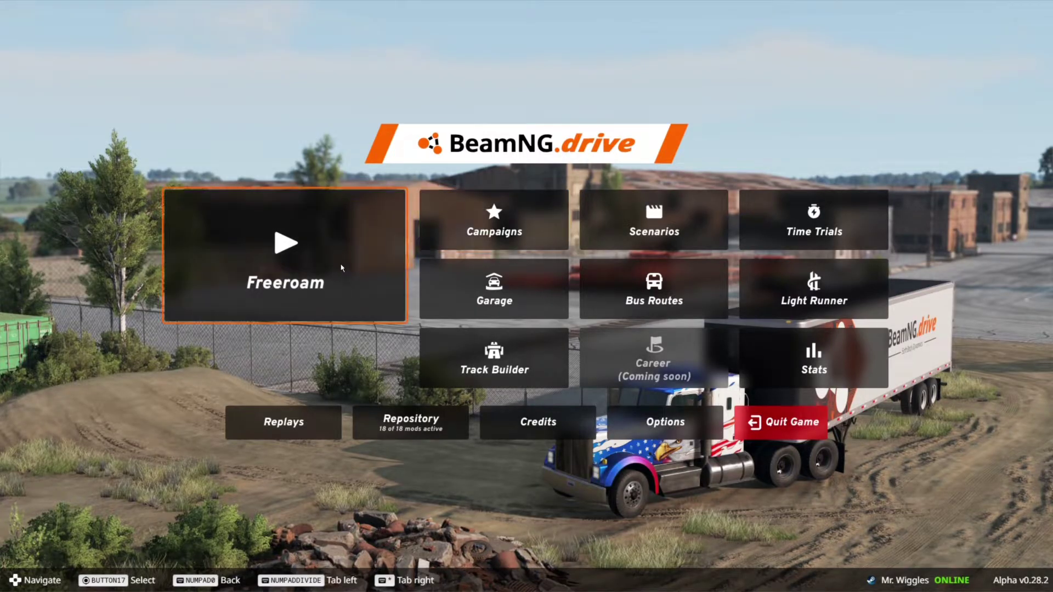
click(323, 269)
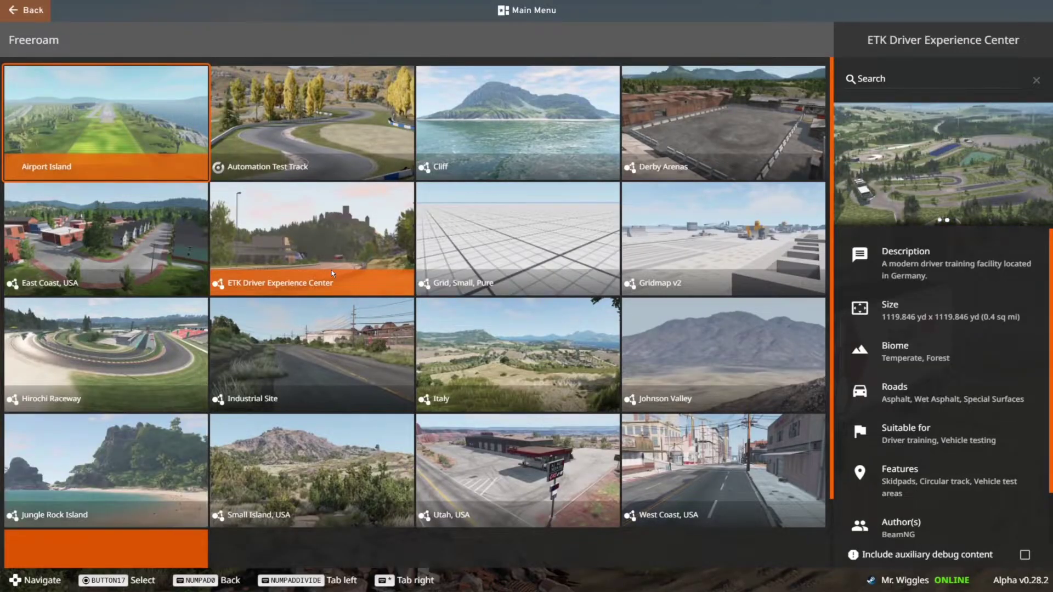
click(534, 269)
click(944, 551)
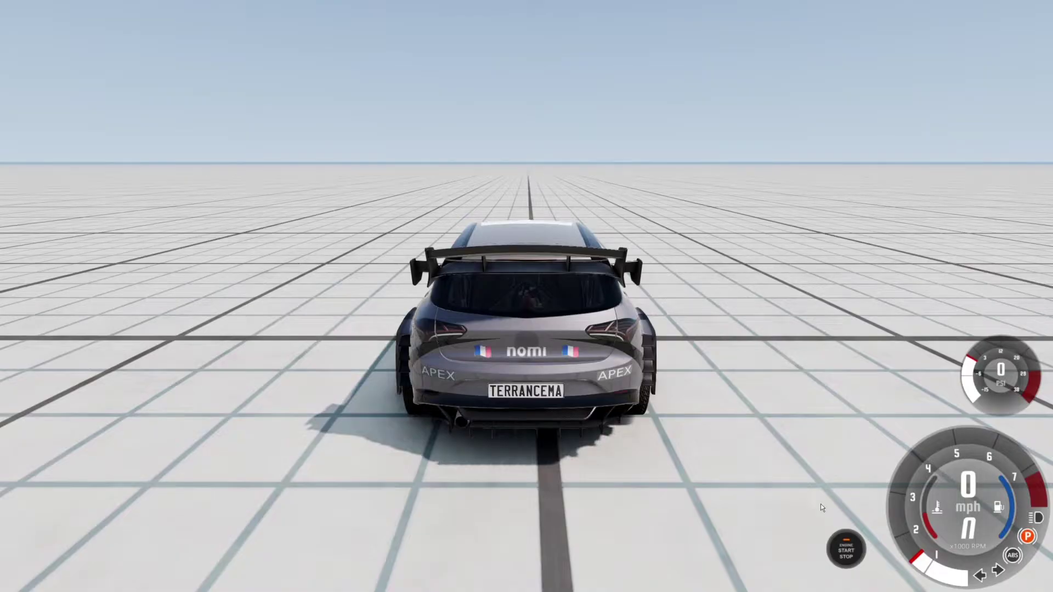
Open the control bindings in the game options and expand the Vehicle category.
key(Escape)
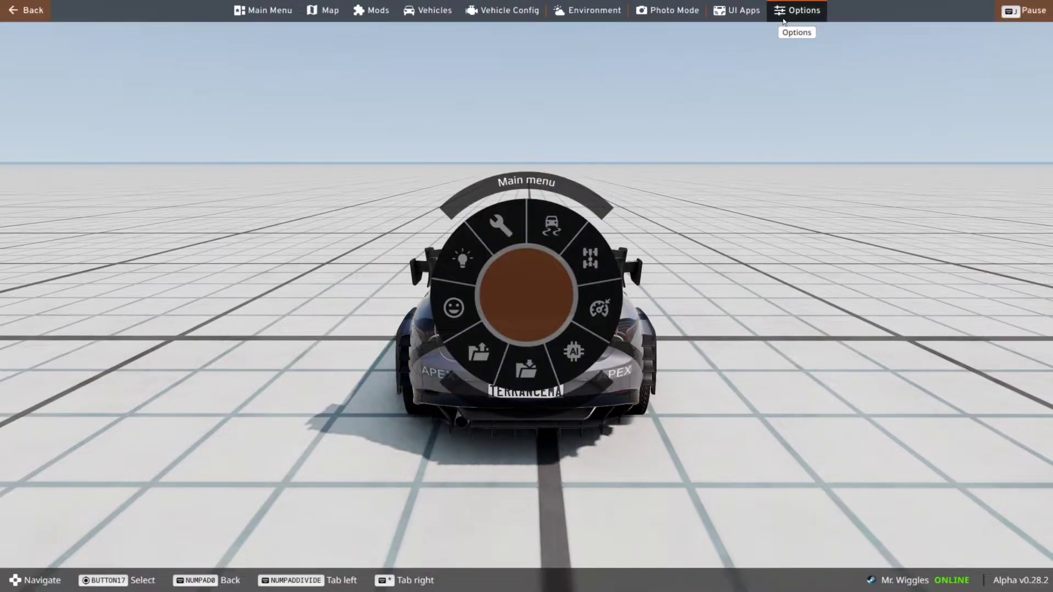
click(793, 11)
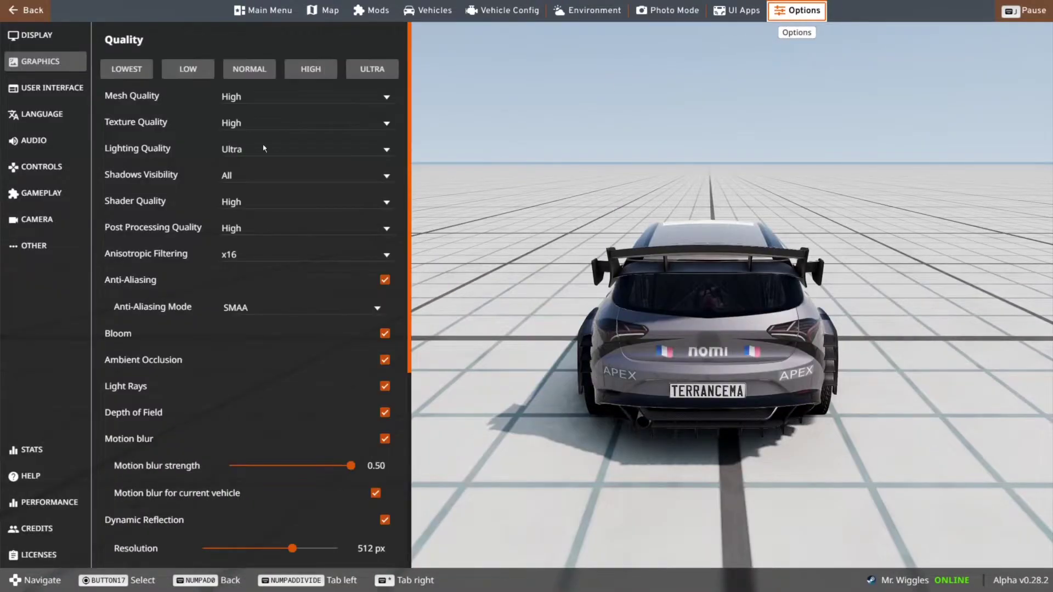
click(38, 167)
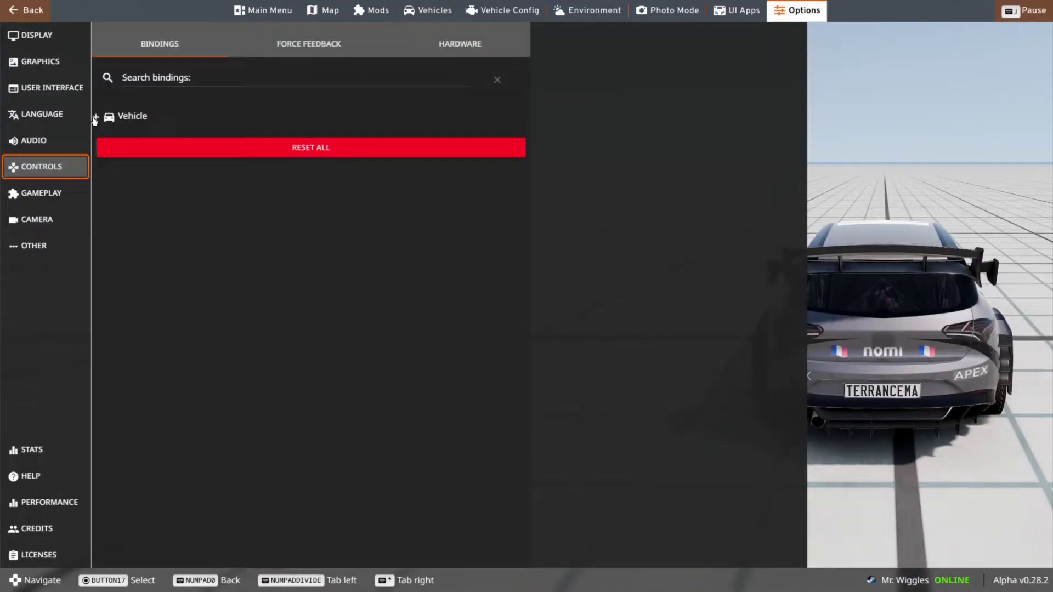
click(98, 117)
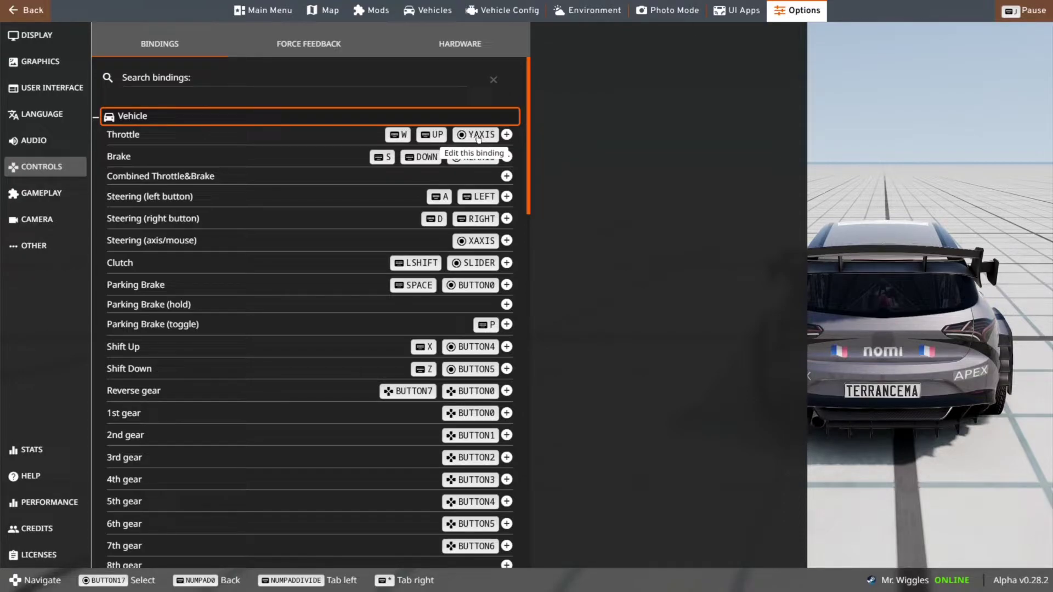
Bind the Throttle to the pedal's YAXIS with Inverted Axis enabled and apply the binding.
click(506, 135)
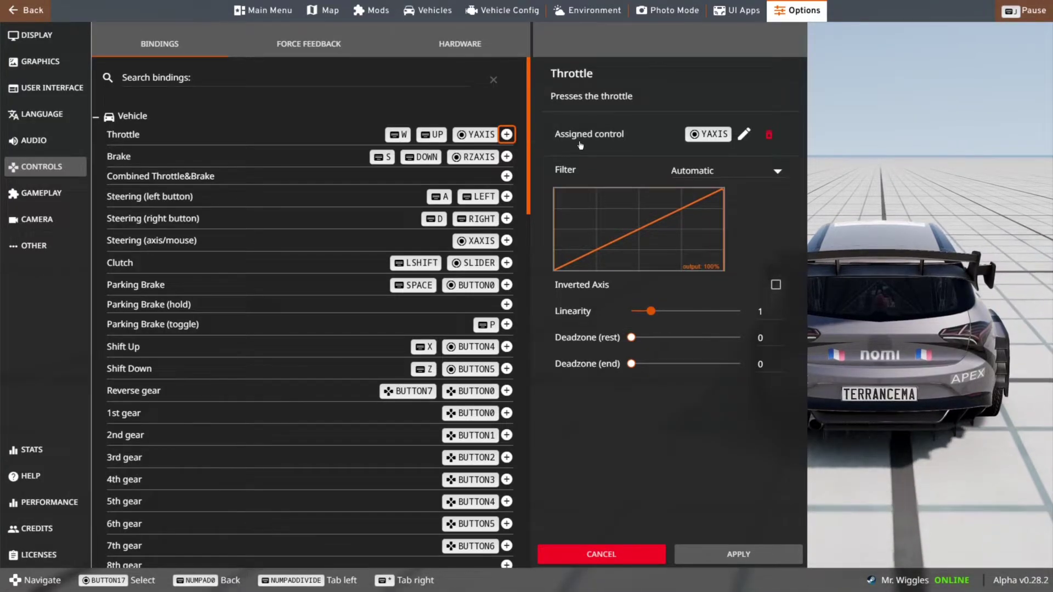
mouse_move(623, 202)
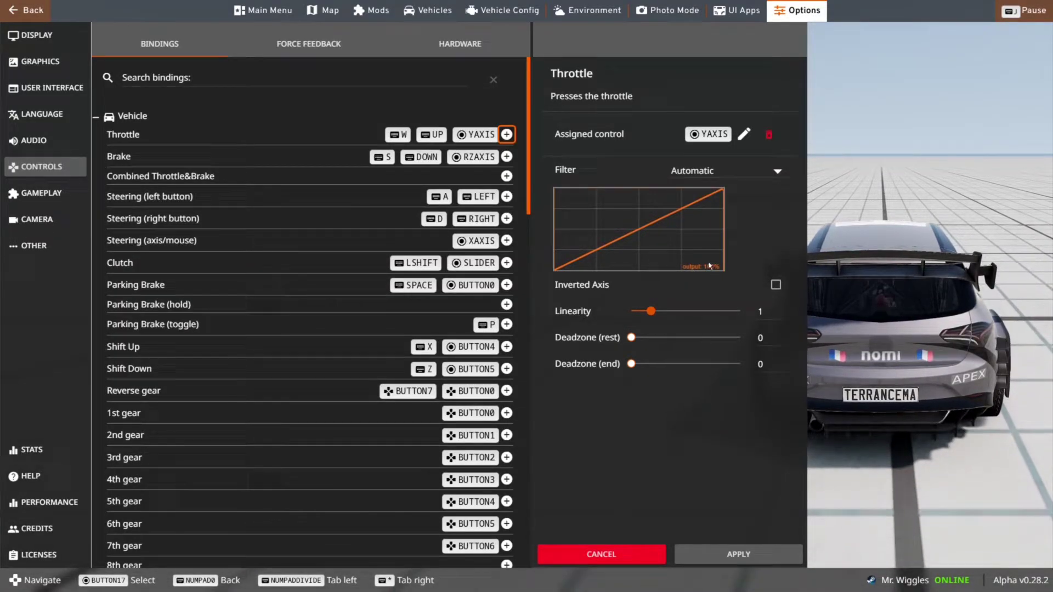
click(774, 285)
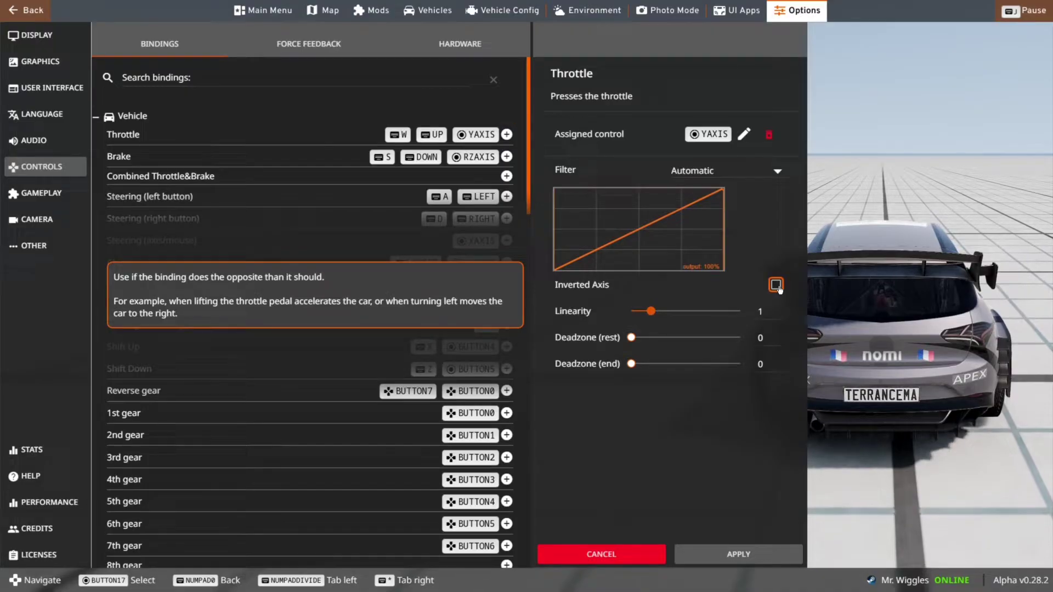
mouse_move(723, 370)
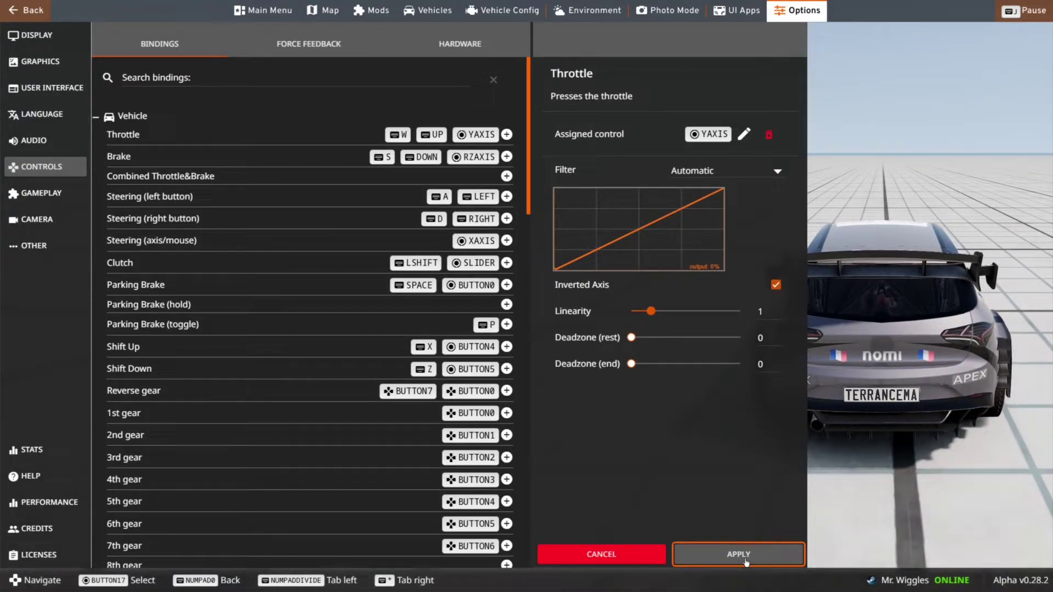
click(746, 562)
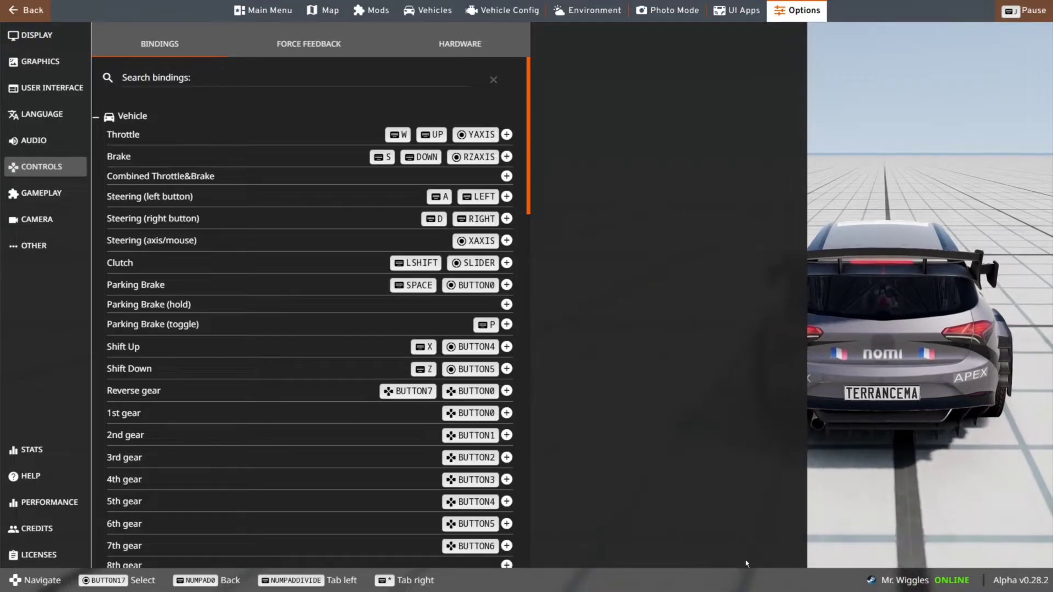
Bind the Brake to the pedal's RZAXIS with Inverted Axis enabled and apply the binding.
click(506, 157)
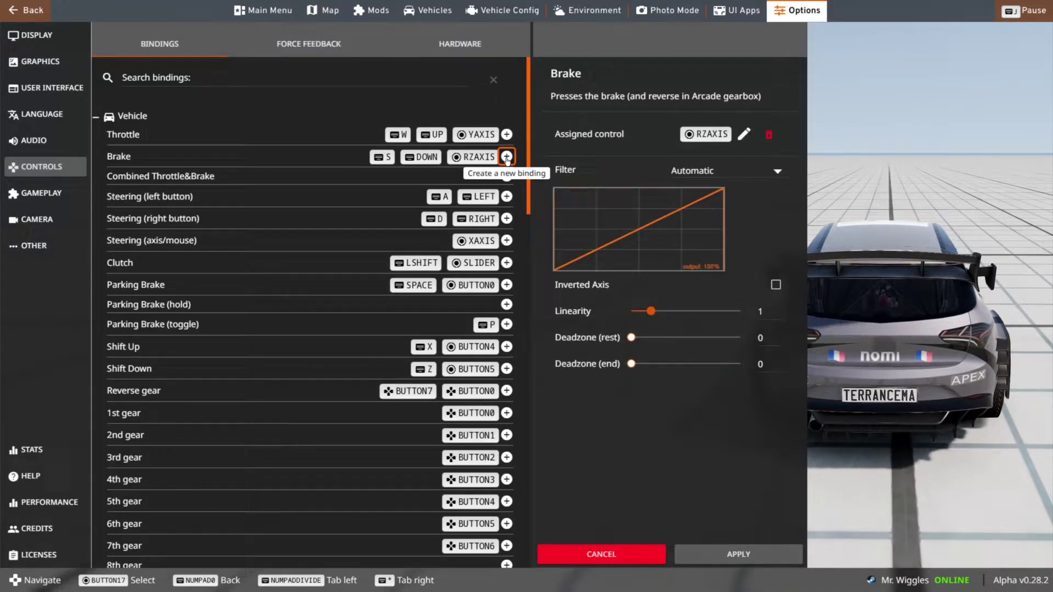
click(775, 287)
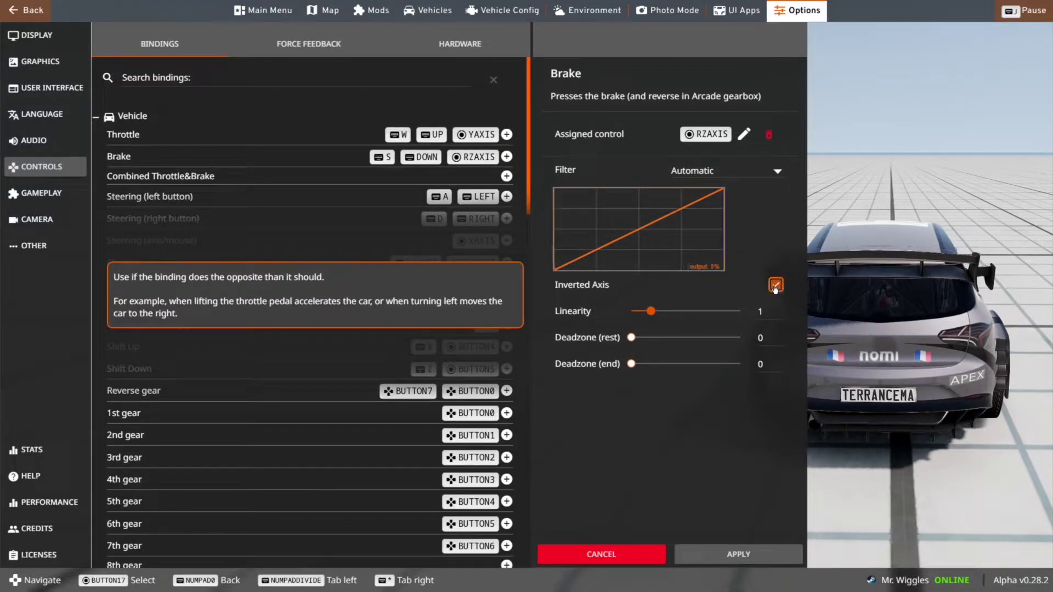
click(720, 555)
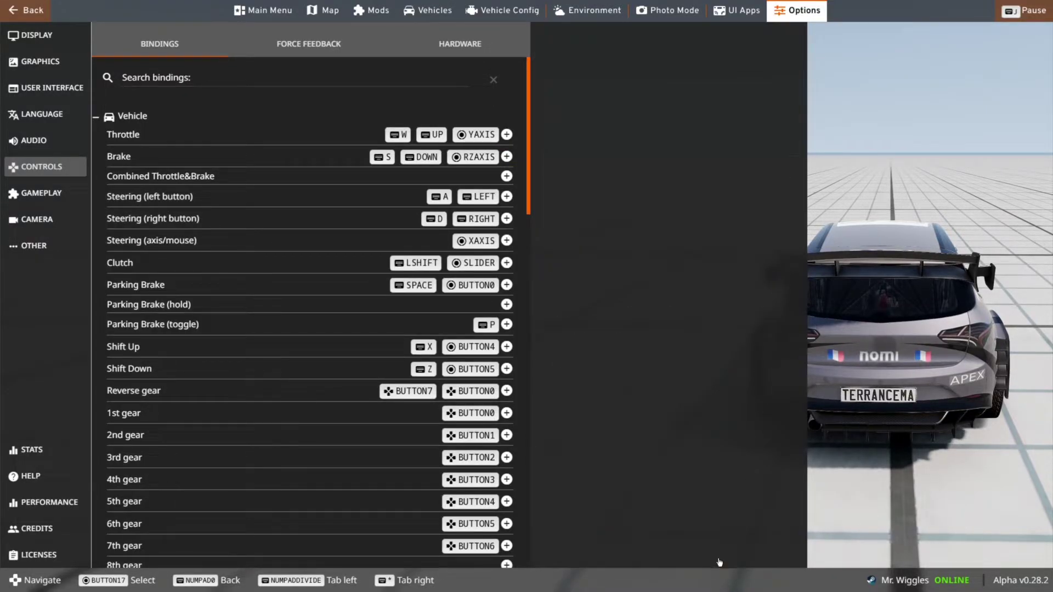
Bind Steering (axis/mouse) to the wheel's XAXIS, leaving Inverted Axis disabled, and apply the binding.
click(507, 241)
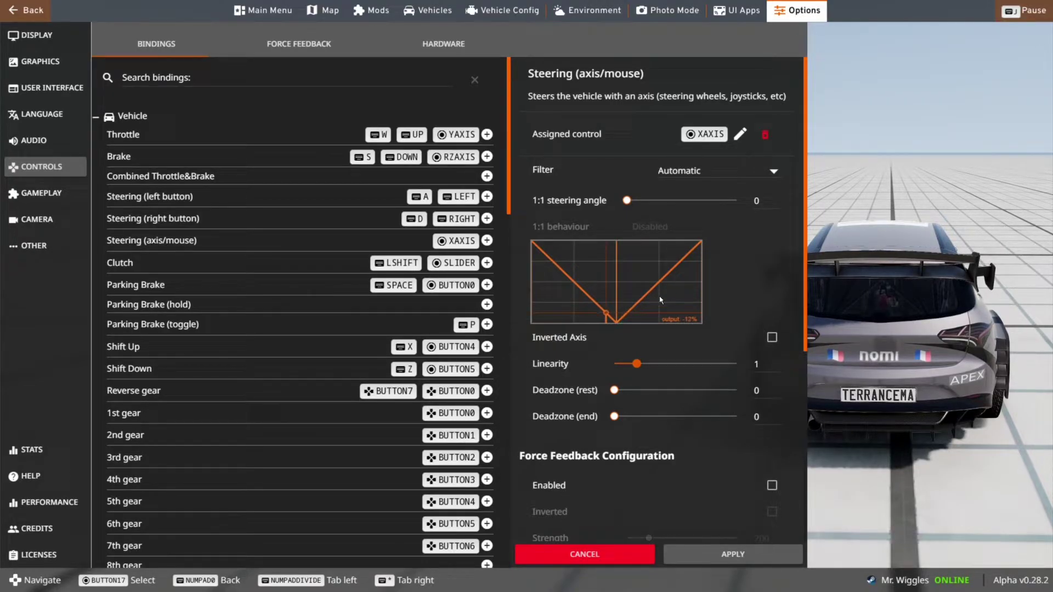
click(771, 339)
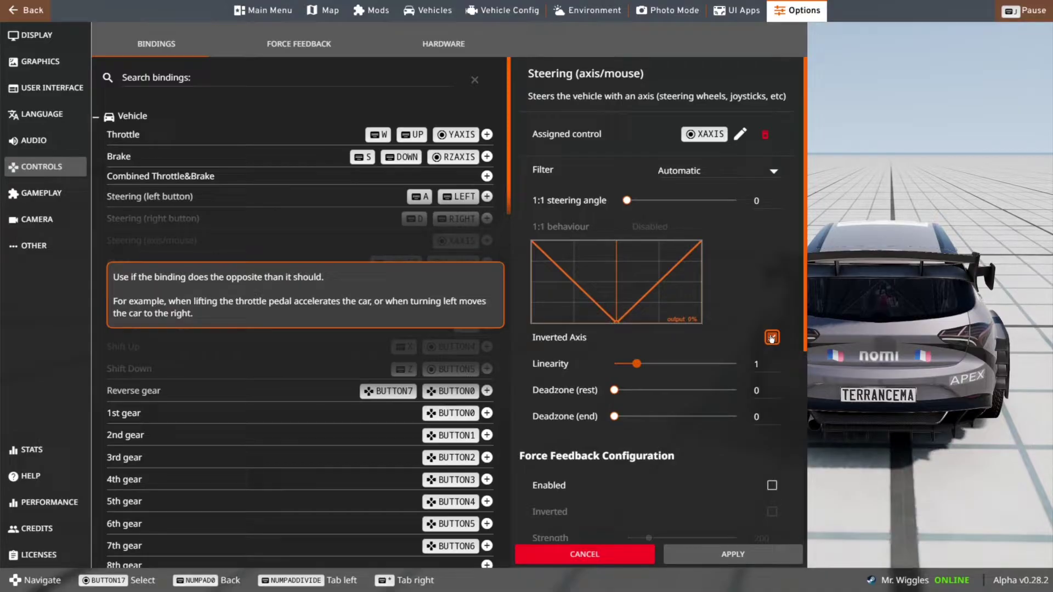
click(771, 337)
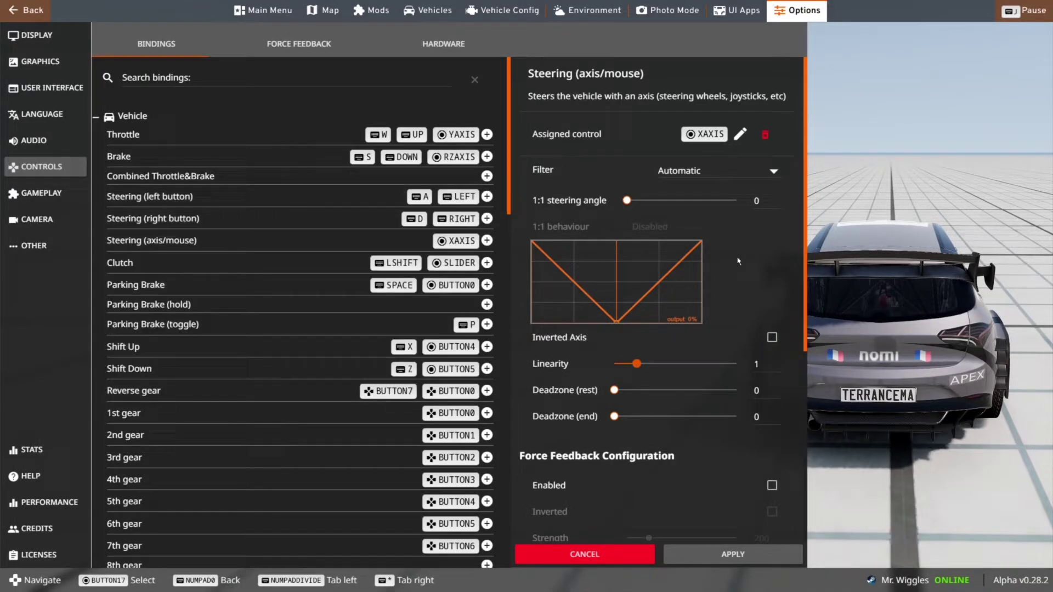
click(721, 555)
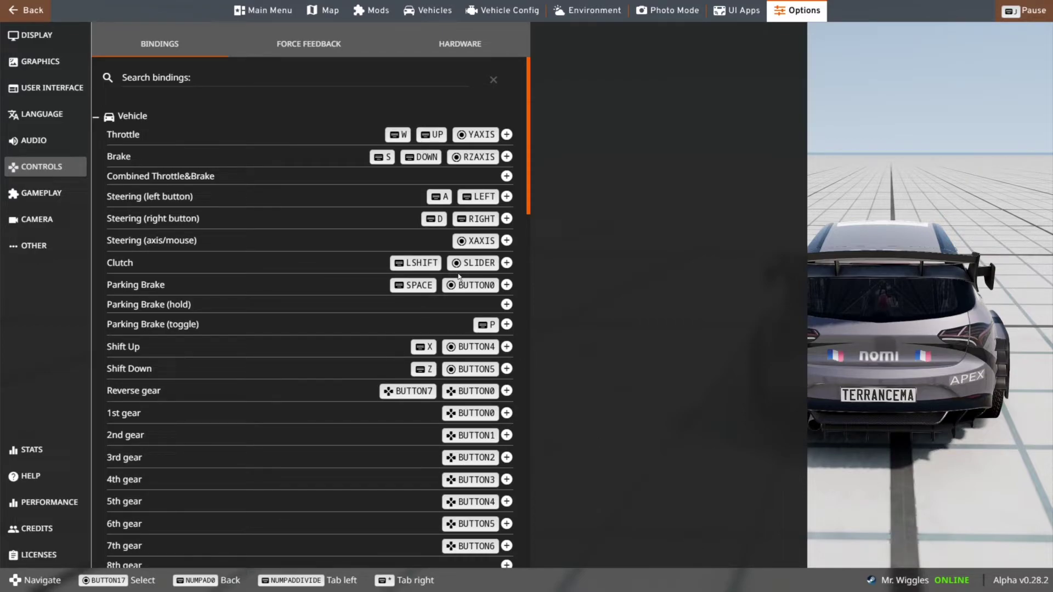
Bind the Clutch to the pedal's SLIDER axis with Inverted Axis enabled and apply the binding.
click(507, 264)
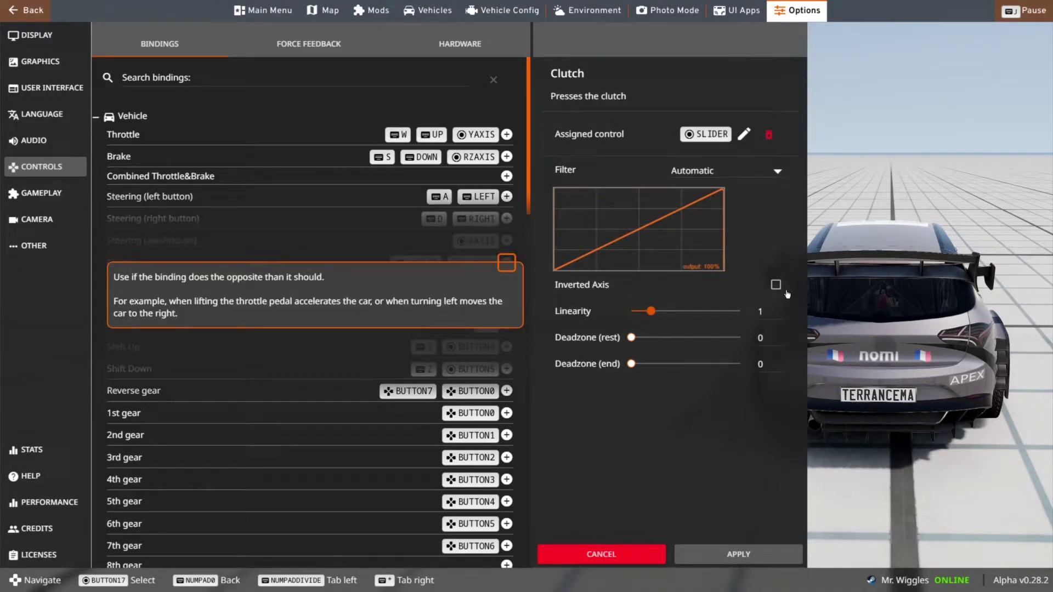
click(776, 284)
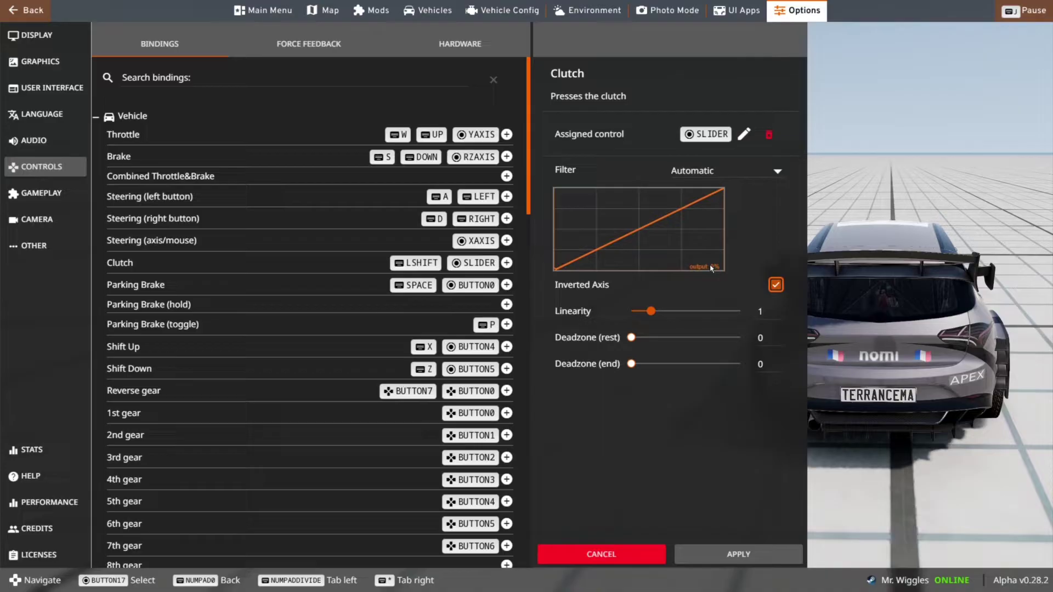
click(746, 551)
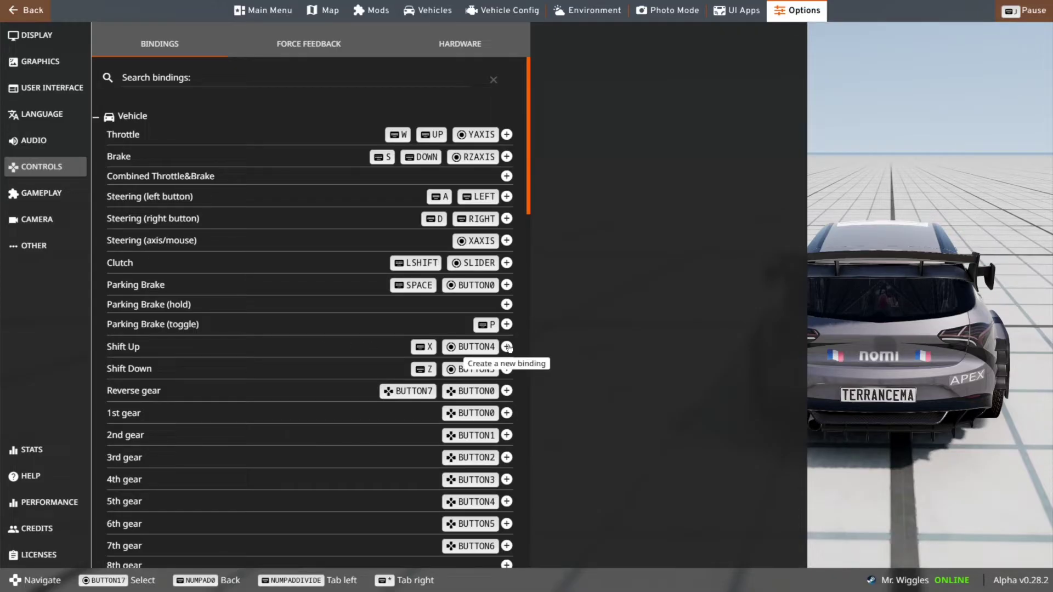
Assign the wheel's BUTTON4 to Shift Up and BUTTON5 to Shift Down, applying each binding.
click(507, 347)
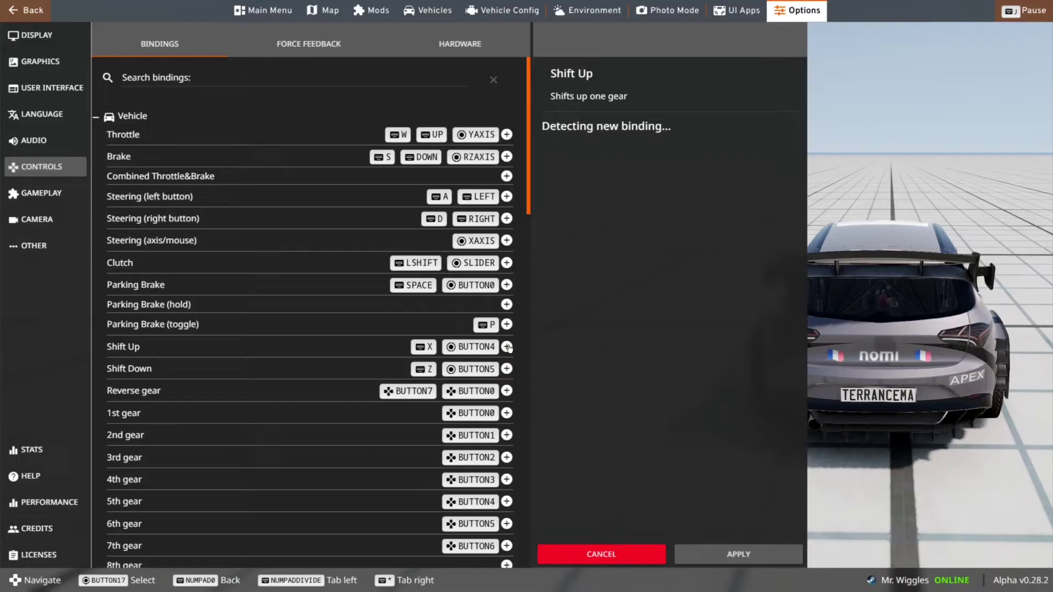
click(737, 555)
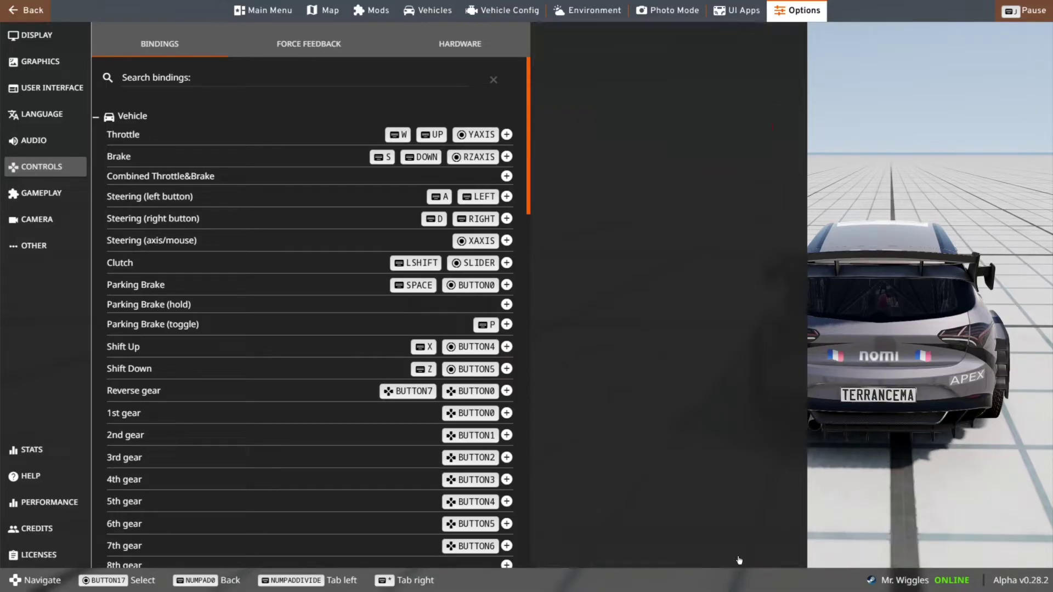
click(507, 369)
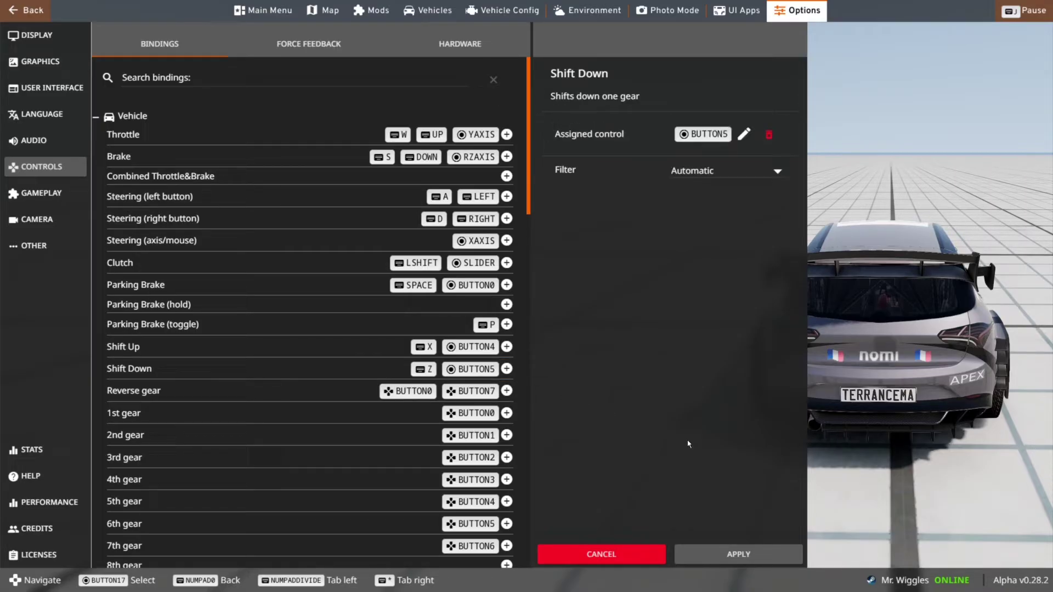
click(740, 555)
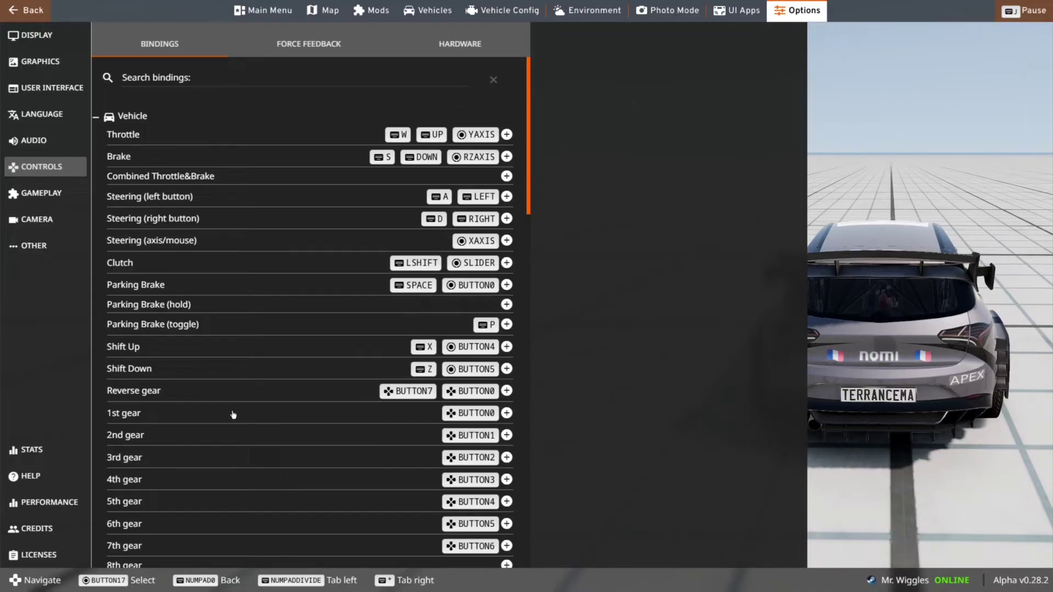
Assign the shifter's BUTTON7 to Reverse gear and BUTTON0 to 1st gear, applying each binding.
scroll(531, 208, down, 2)
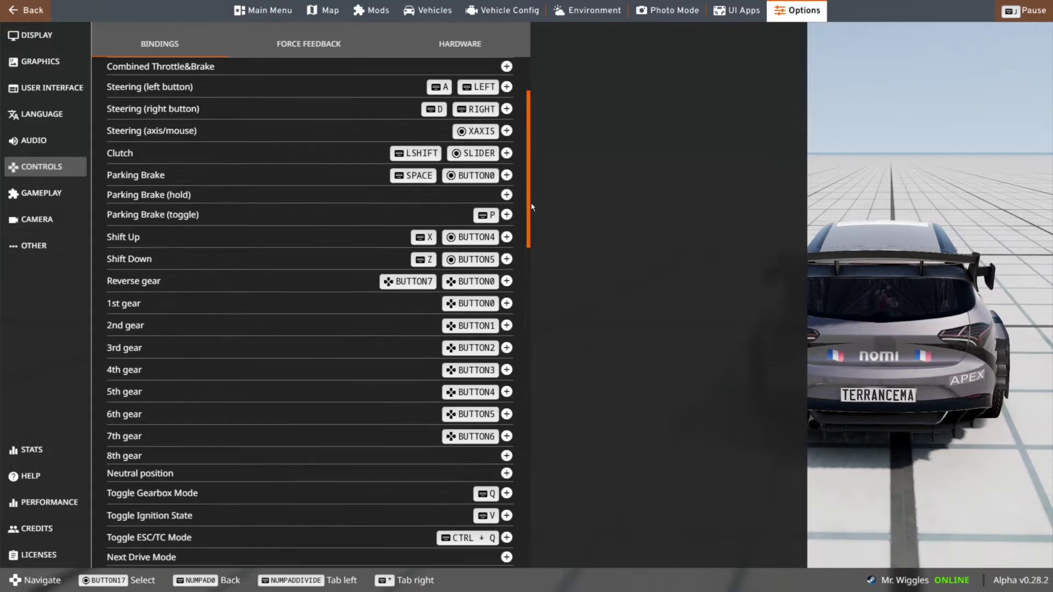
click(507, 281)
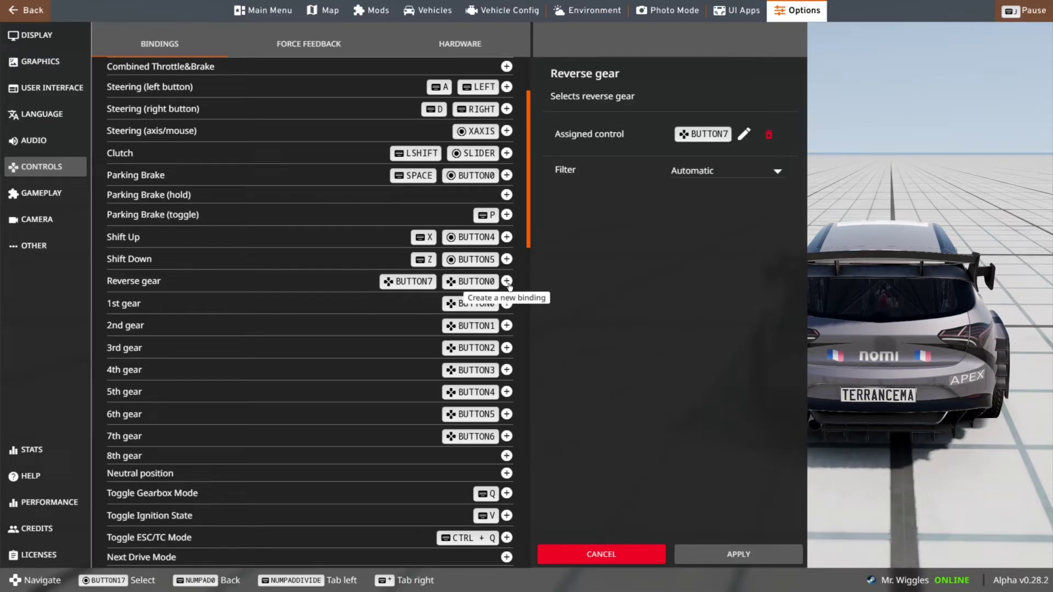
click(707, 558)
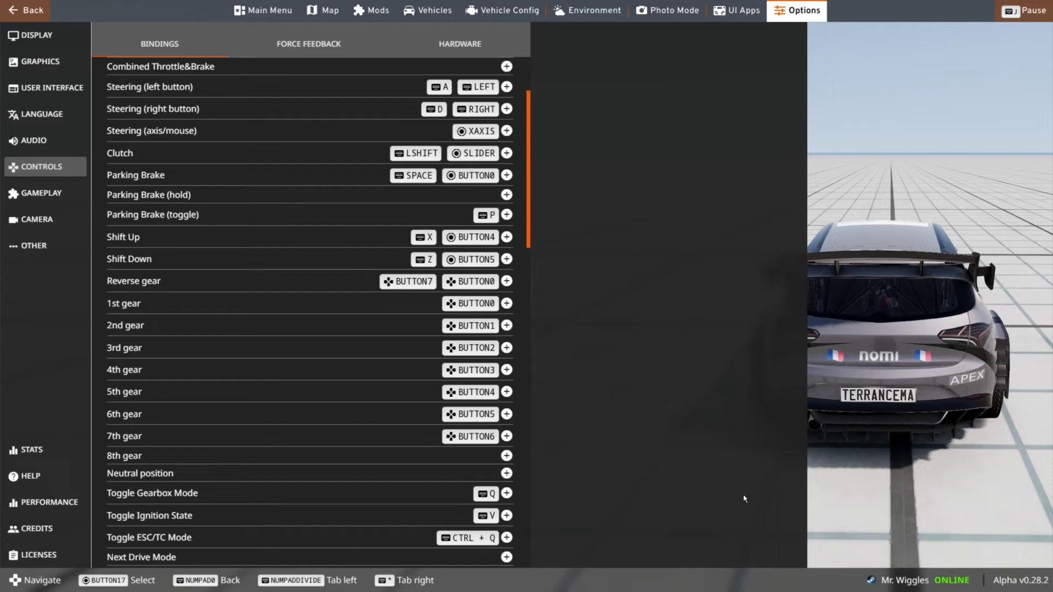
click(506, 304)
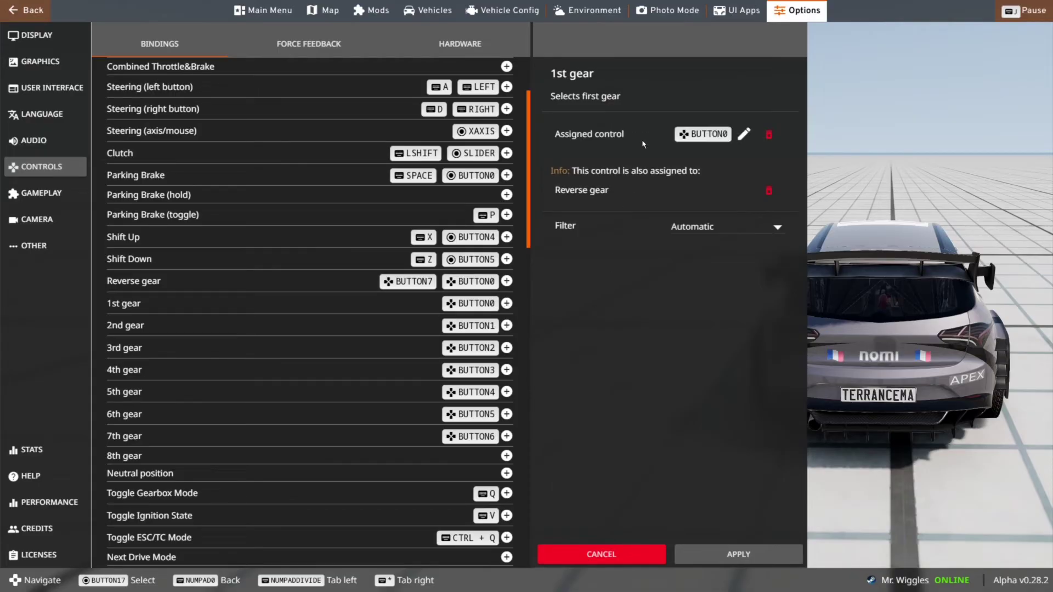
click(739, 555)
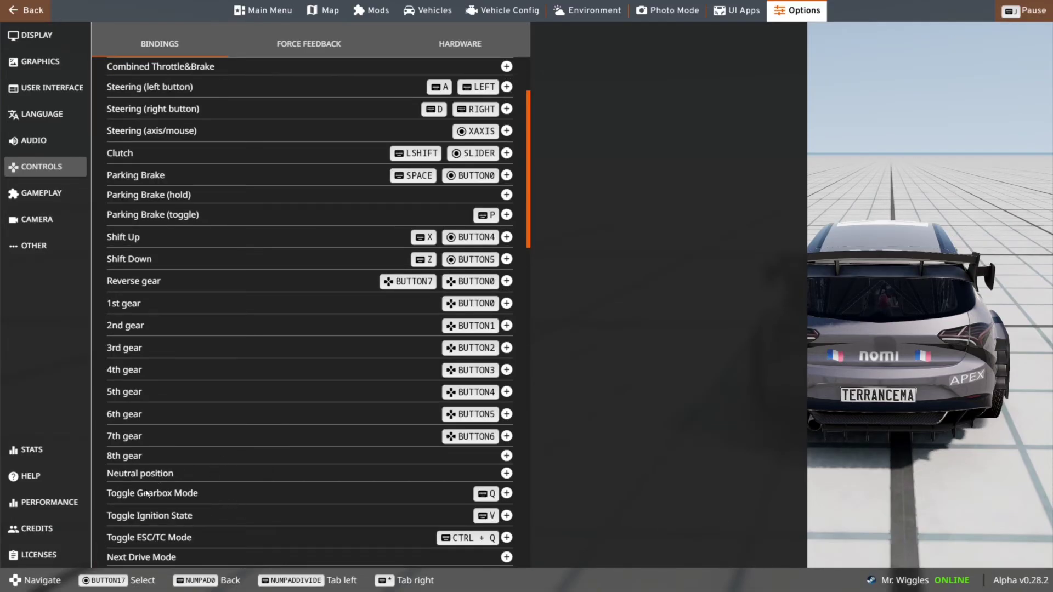
Return to the game and test-drive the car, trying acceleration, steering both ways and braking.
scroll(147, 493, down, 2)
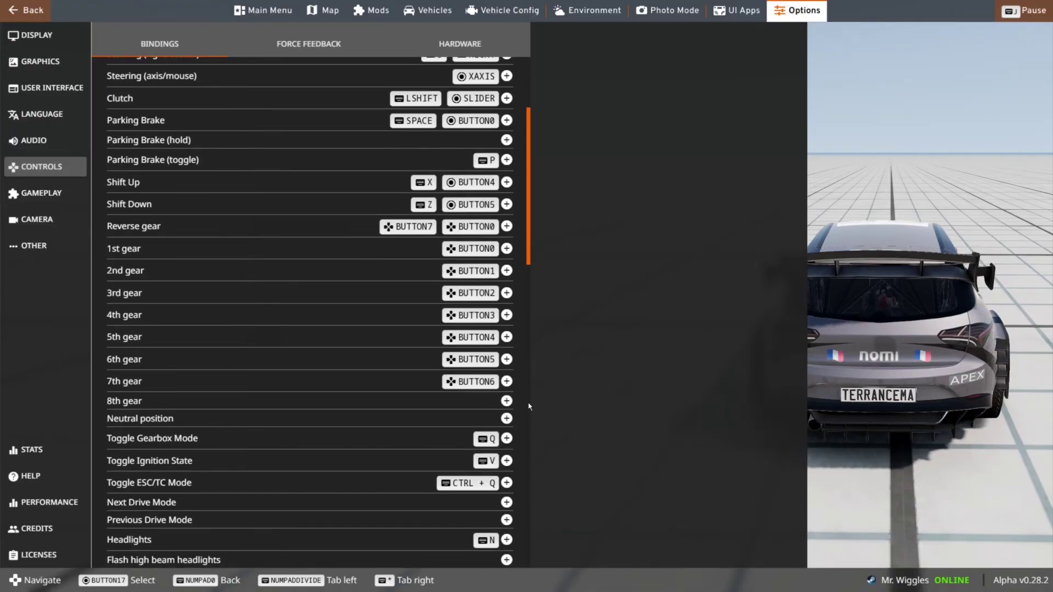
key(Escape)
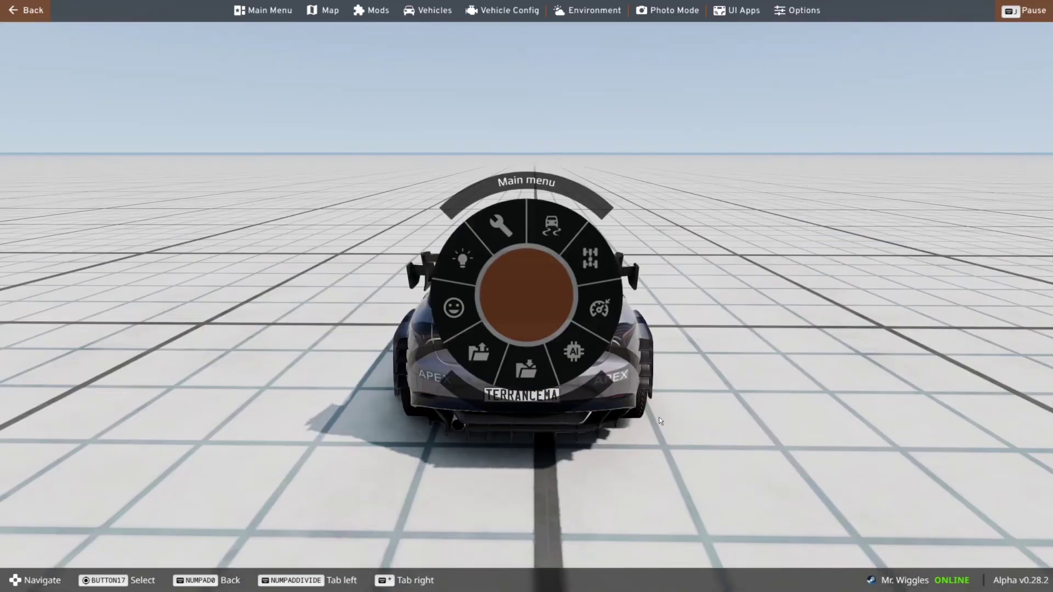
key(Escape)
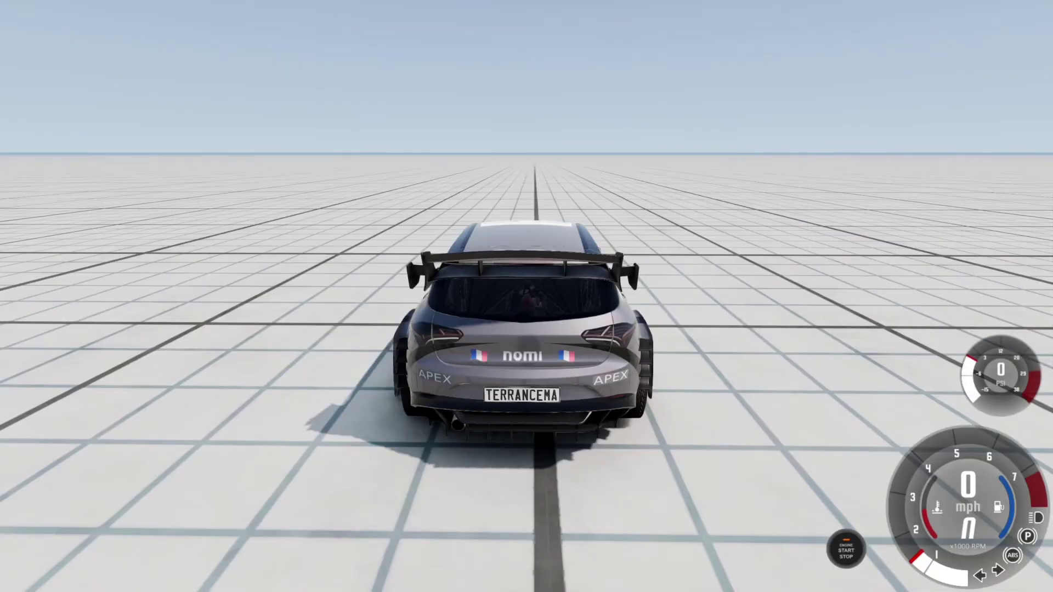
key(Up)
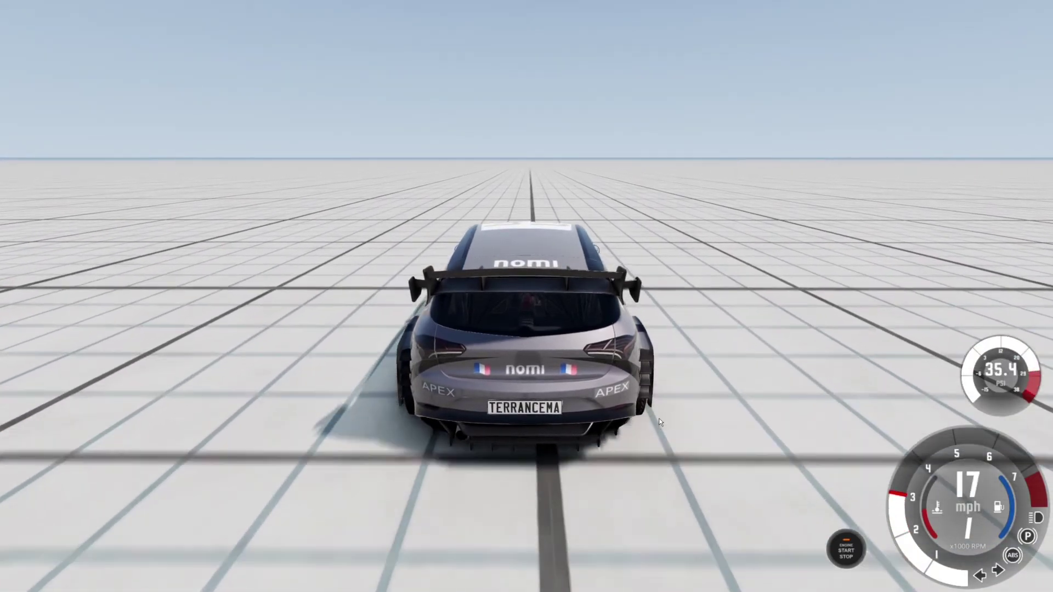
key(Right)
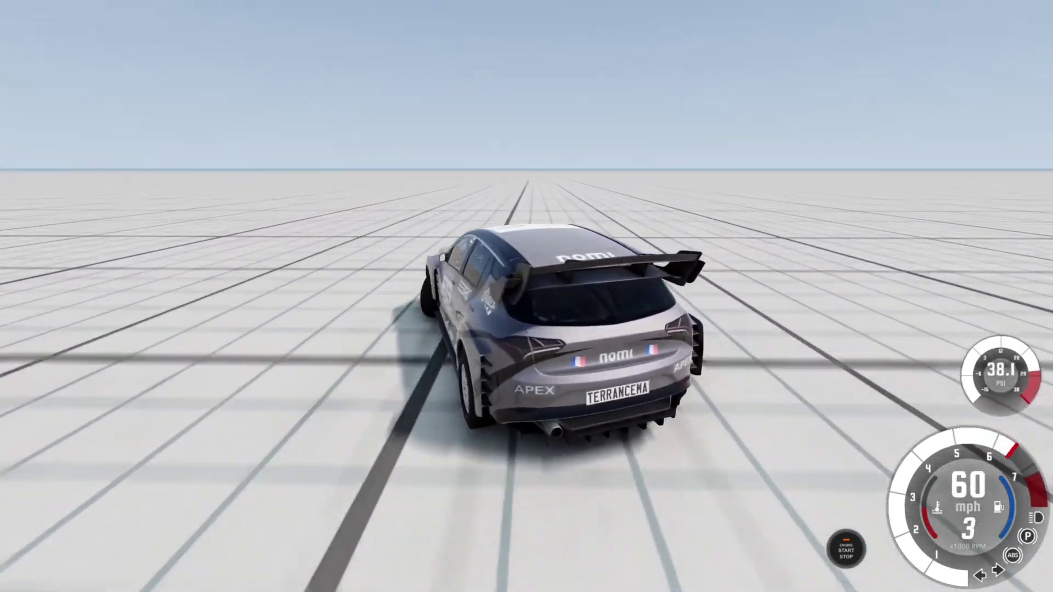
key(Left)
key(Down)
key(Right)
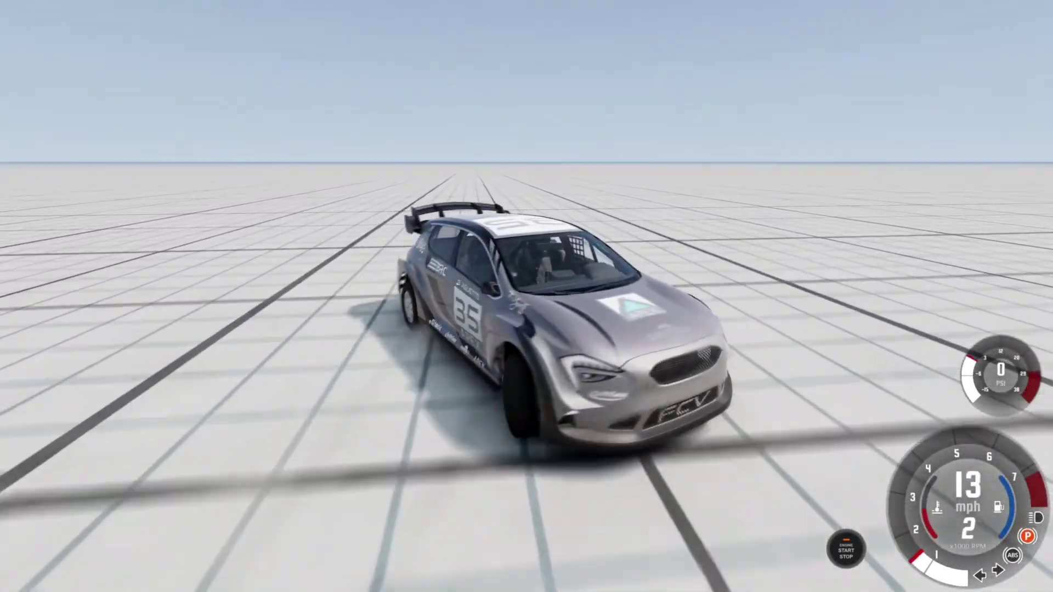